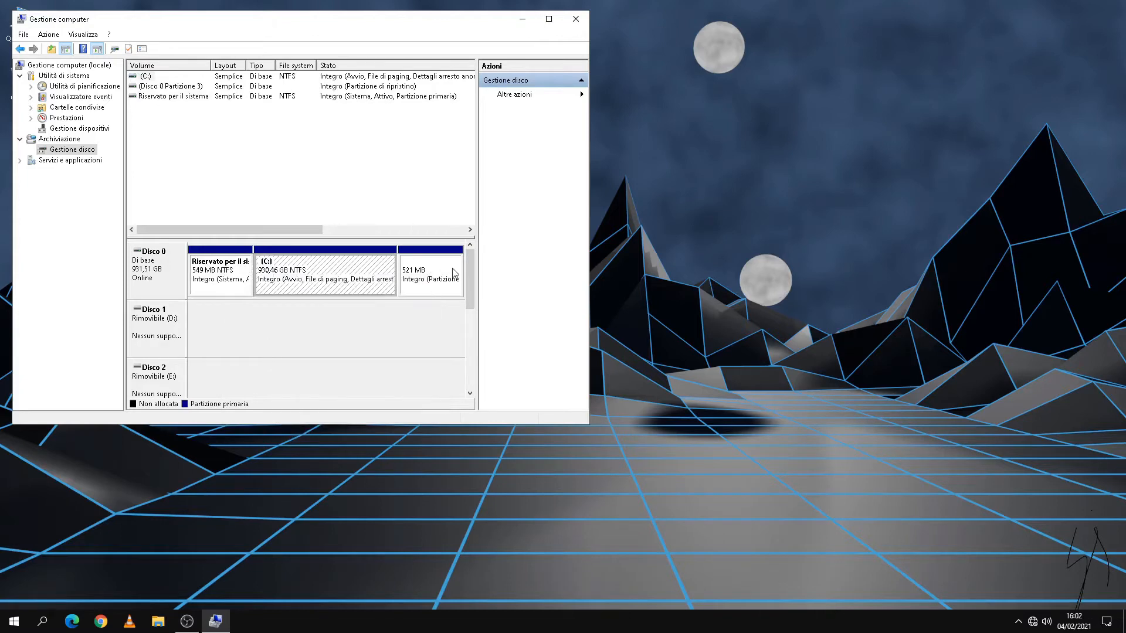
Shrink the C: volume on Disk 0 by 417000 MB.
right_click(453, 275)
click(299, 282)
right_click(286, 271)
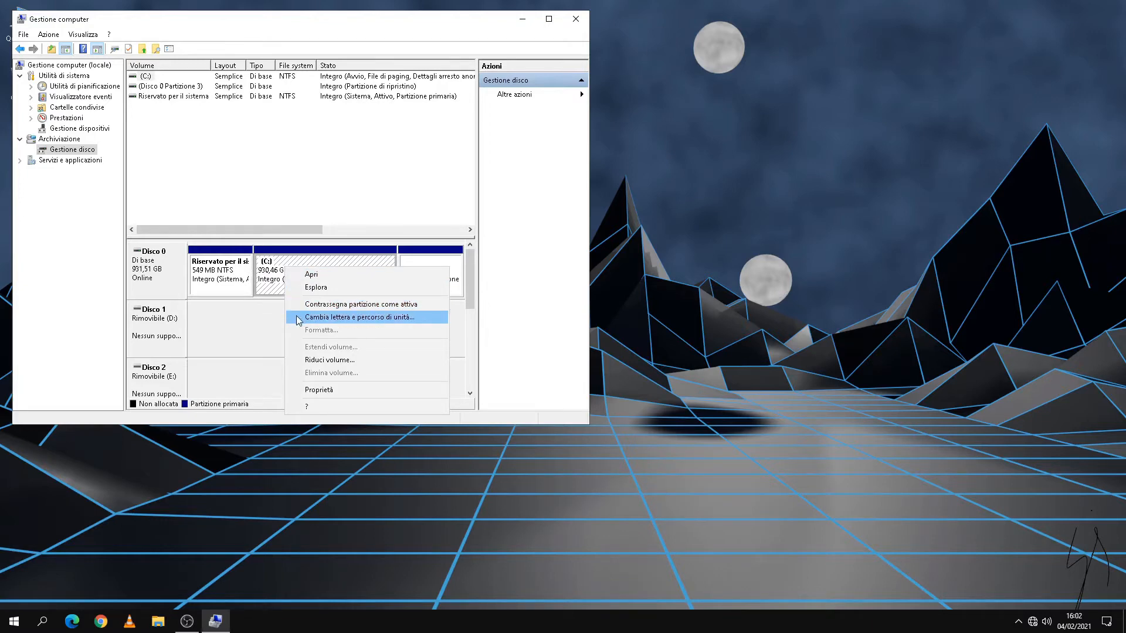
click(302, 360)
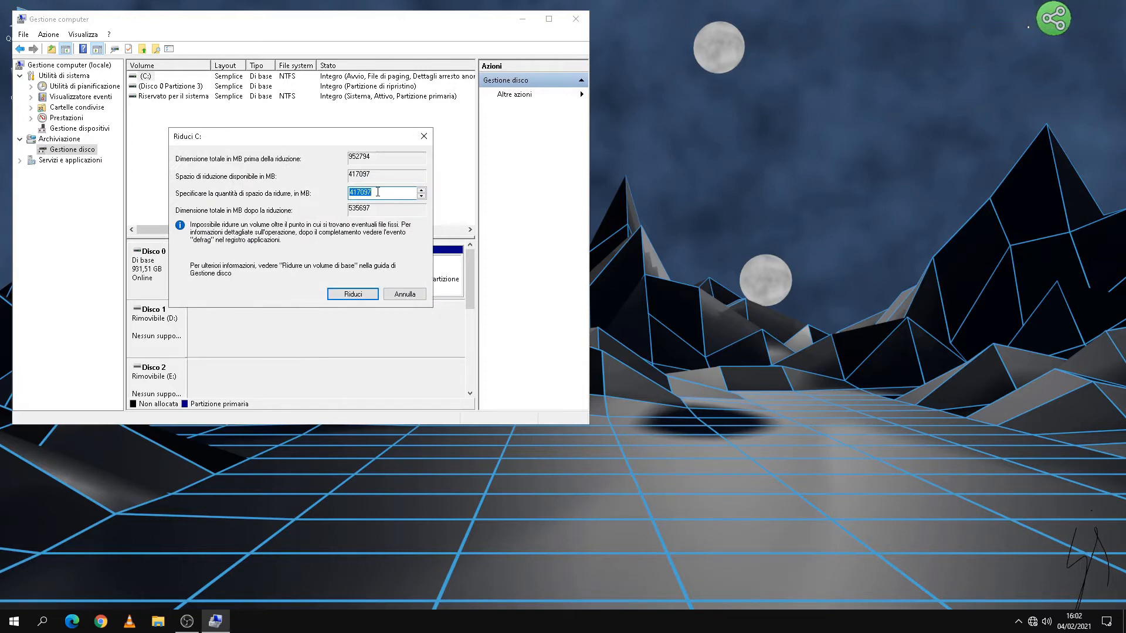
click(379, 192)
key(BackSpace)
key(BackSpace)
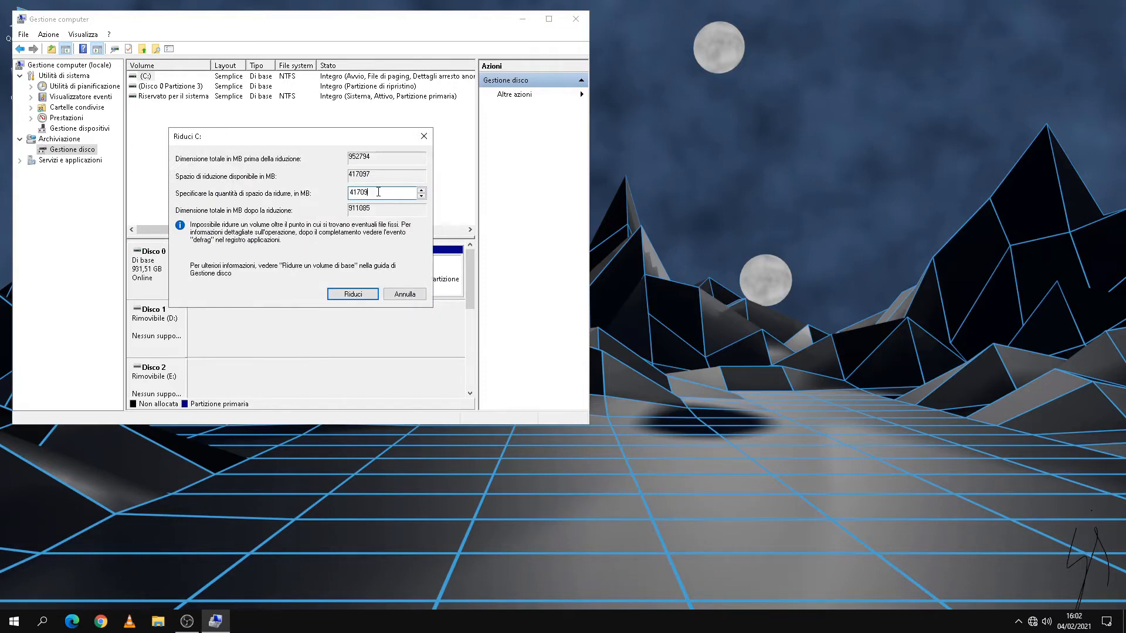
text(00)
click(351, 298)
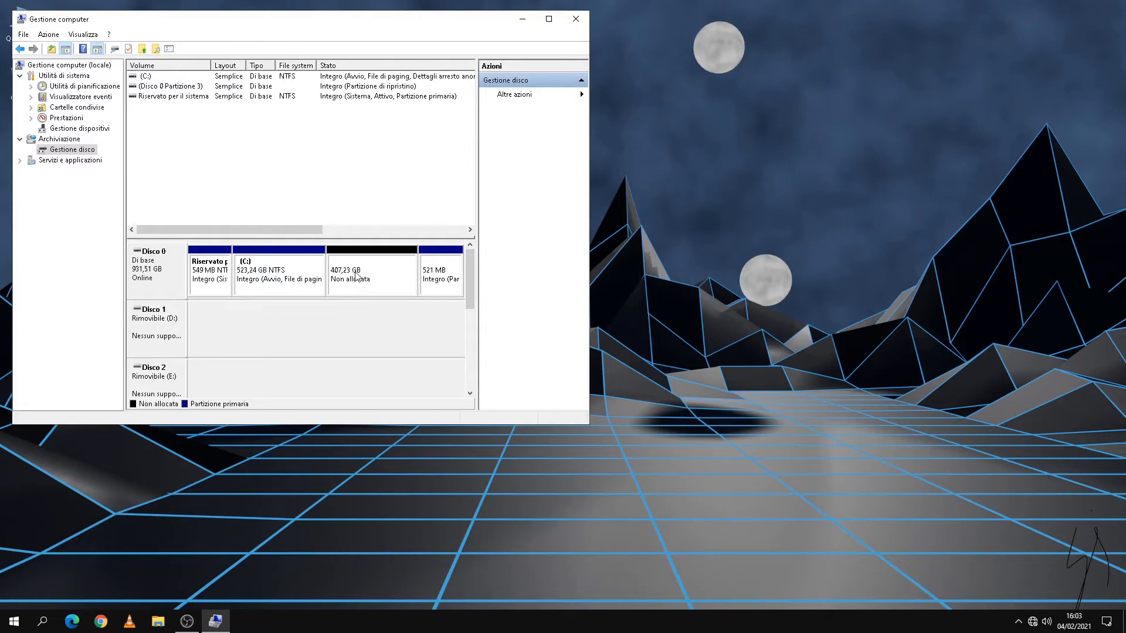
Set up a new simple volume in Disk 0's unallocated space, using the full 417000 MB and drive letter I.
right_click(356, 276)
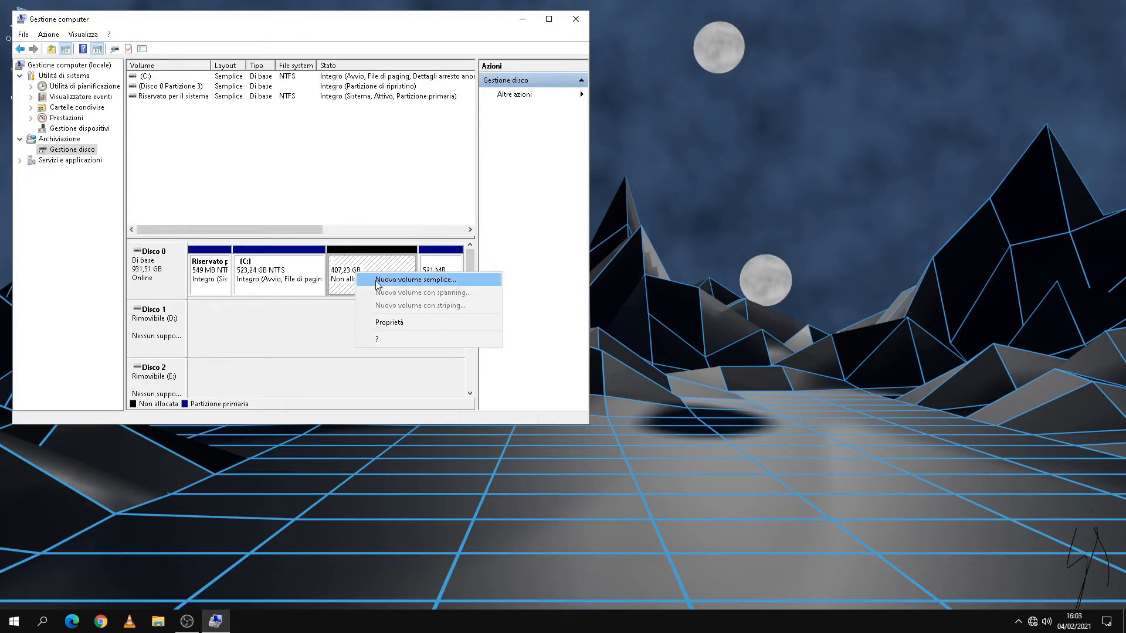
click(372, 281)
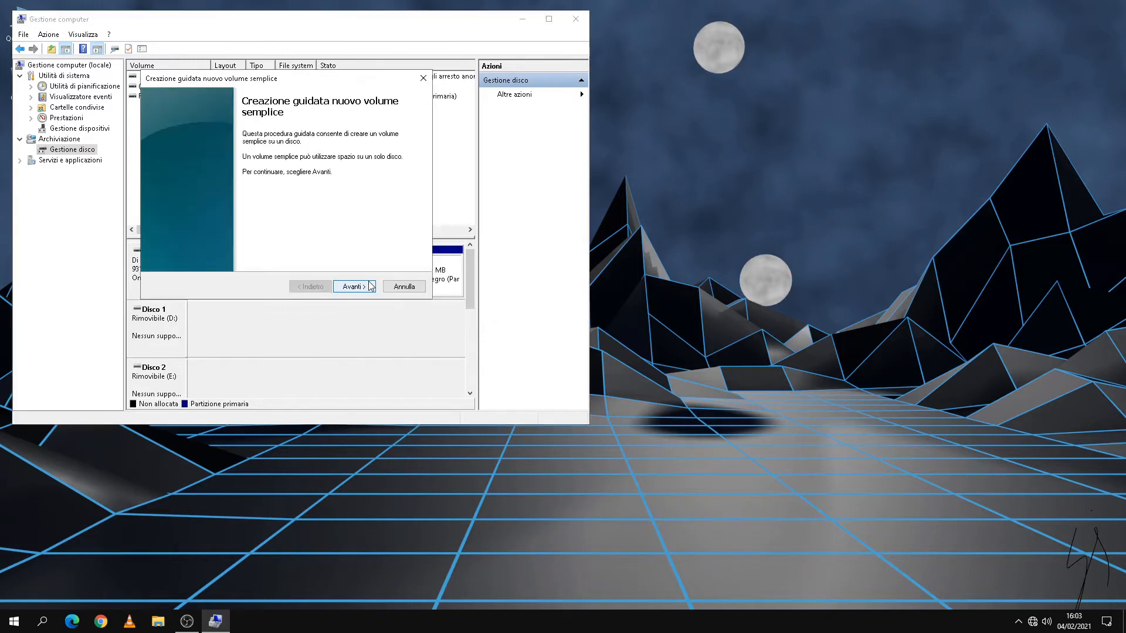
click(354, 286)
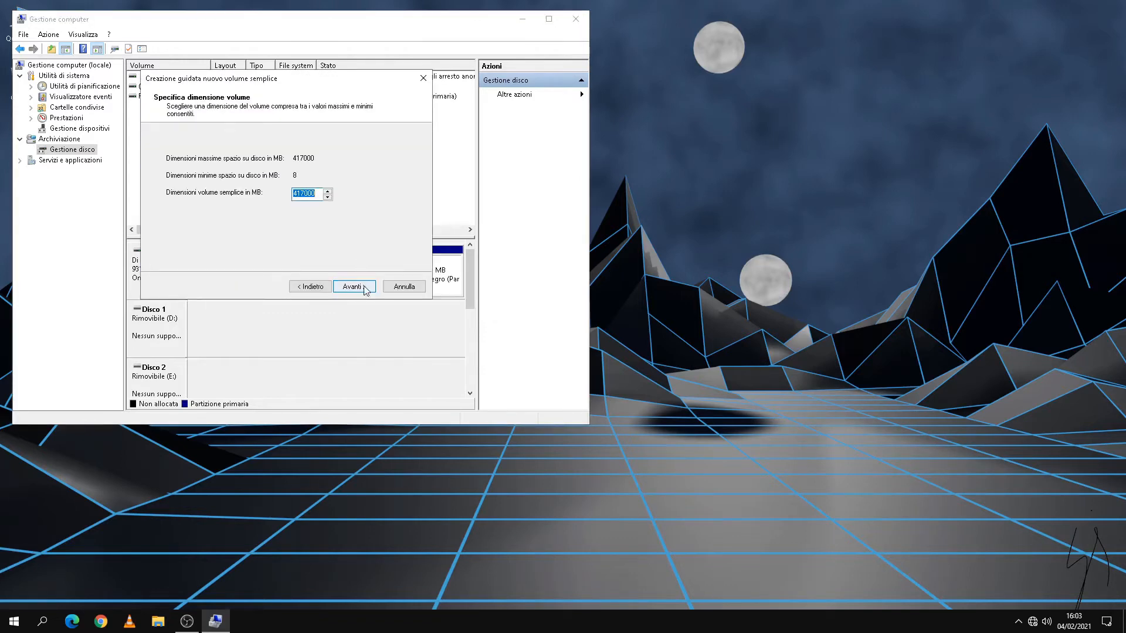
click(352, 287)
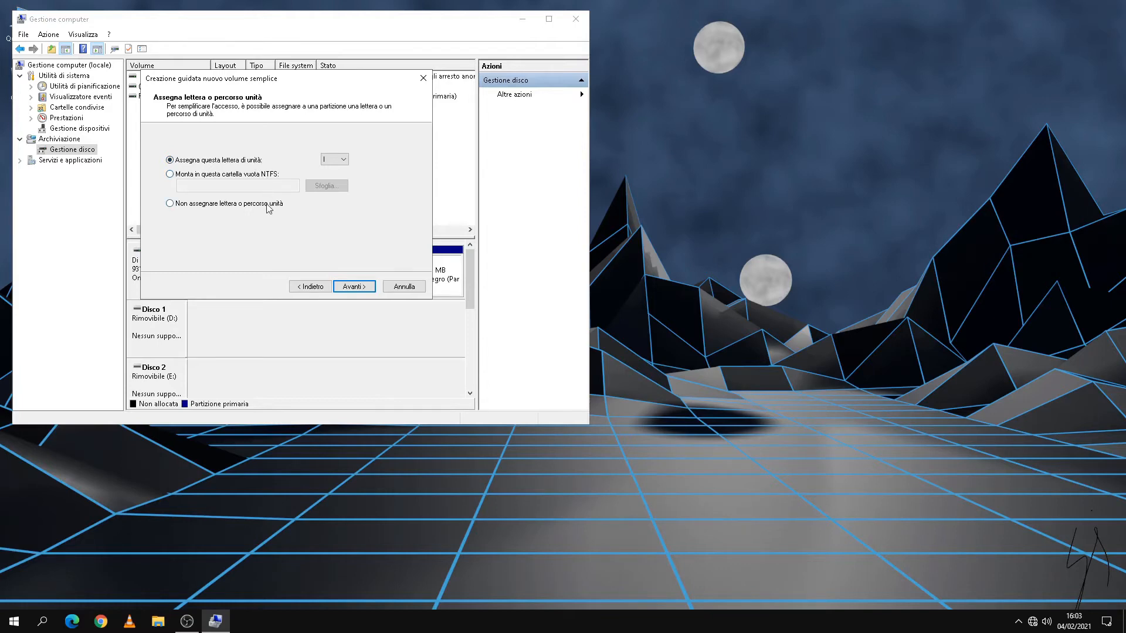
click(354, 290)
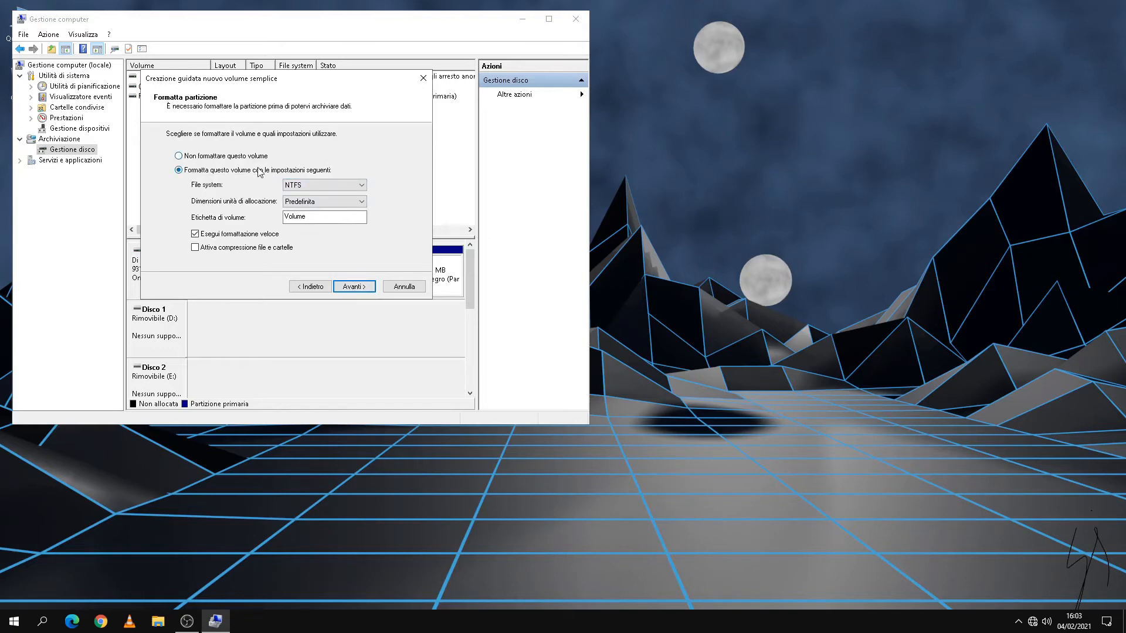
Format the new volume as NTFS with the default allocation unit size and the label Volume, completing its creation.
click(356, 185)
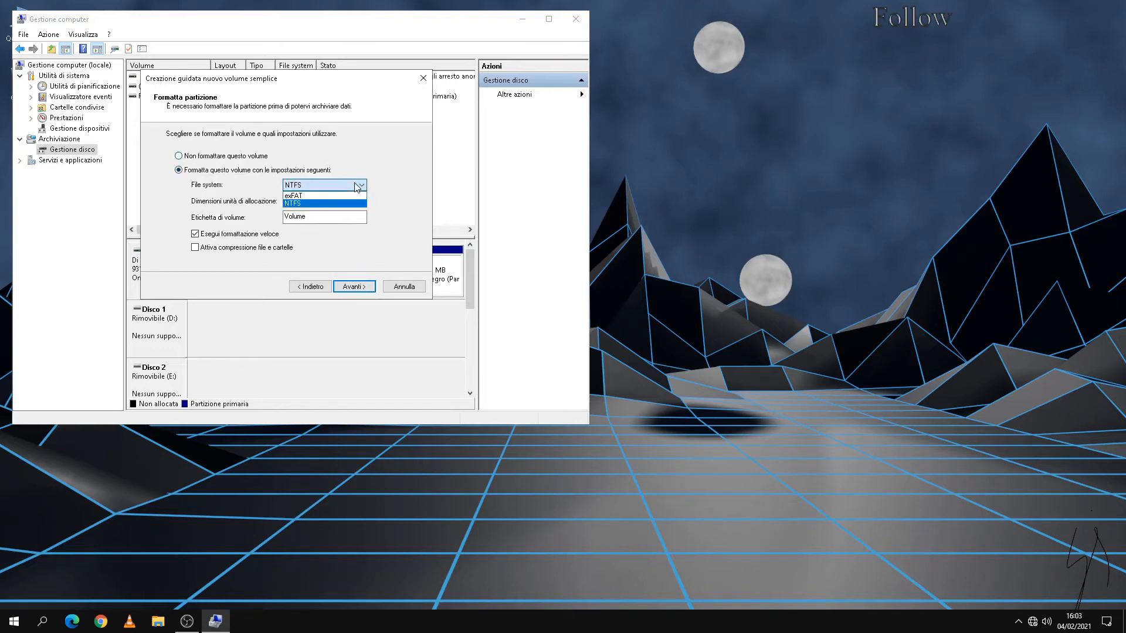
click(356, 187)
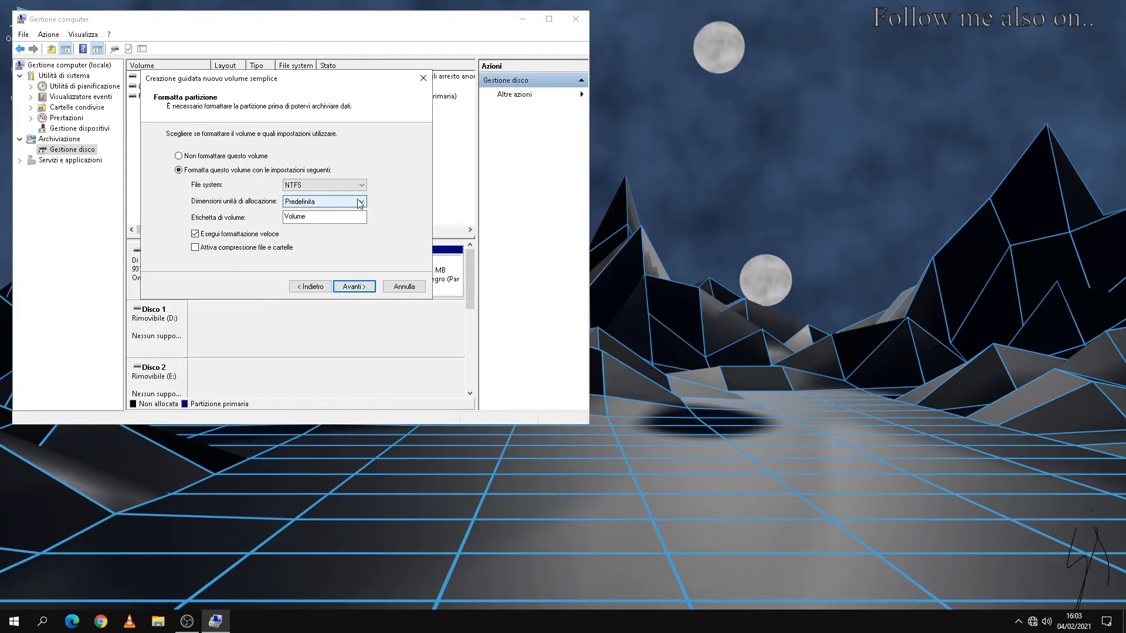
click(360, 202)
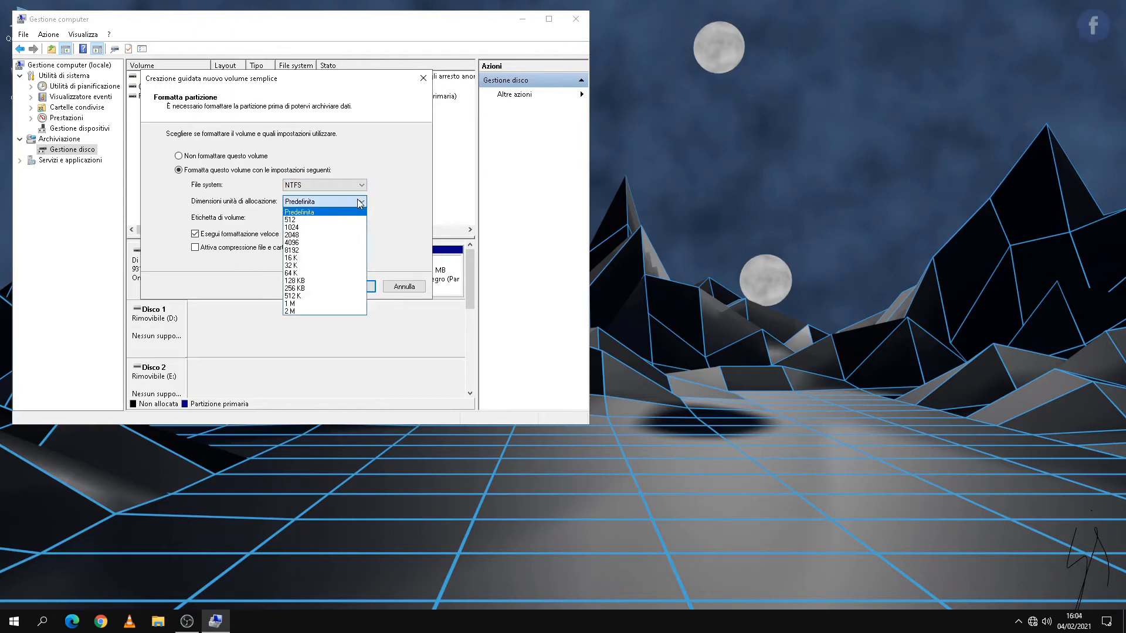
click(361, 202)
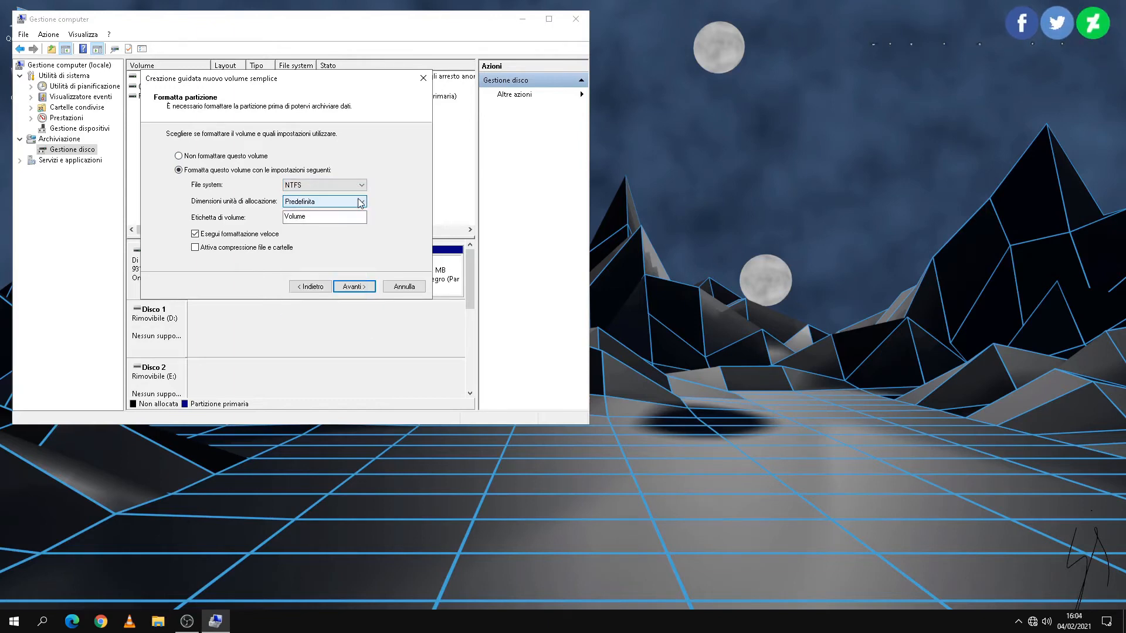
click(359, 213)
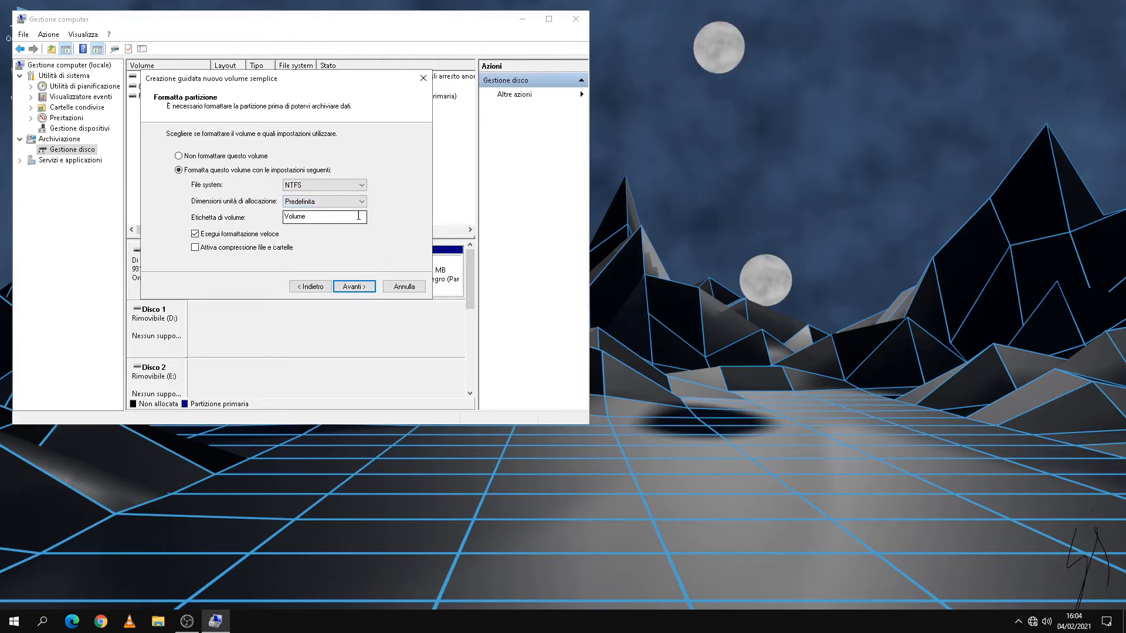
click(258, 238)
click(261, 250)
click(352, 285)
click(354, 288)
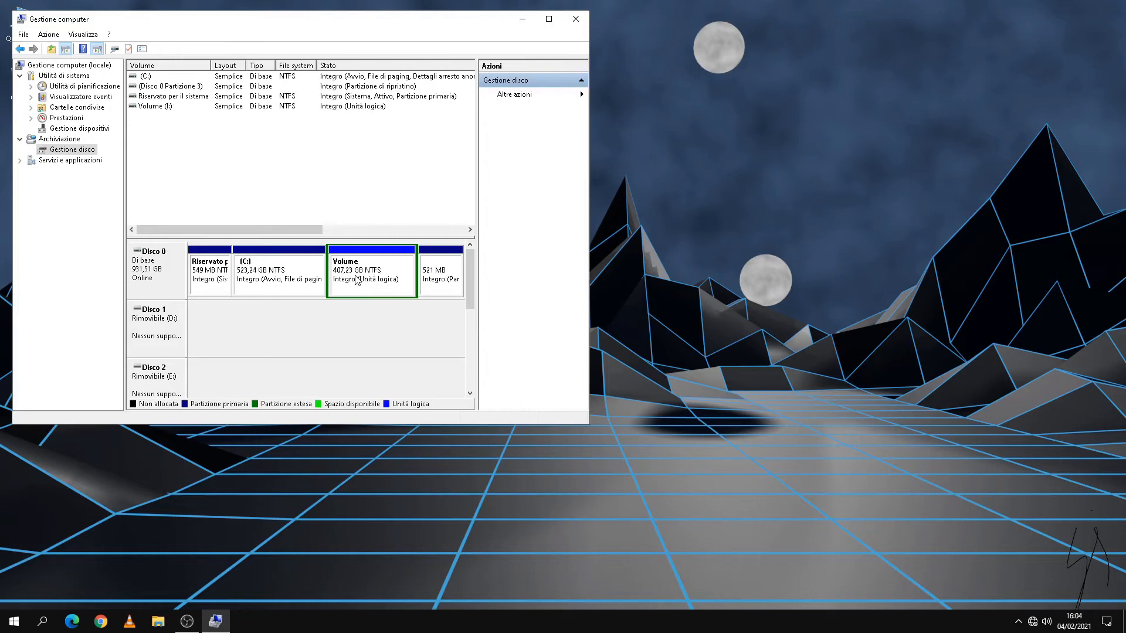
Delete the logical volume I: on Disk 0 and the extended partition that contained it.
right_click(356, 279)
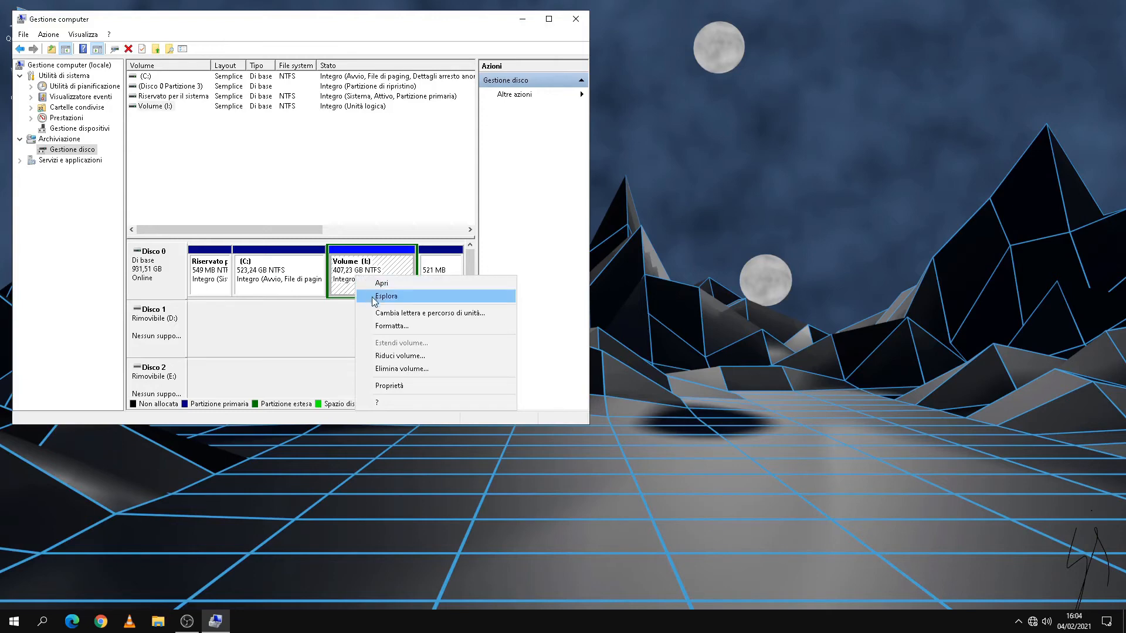
click(418, 370)
click(600, 359)
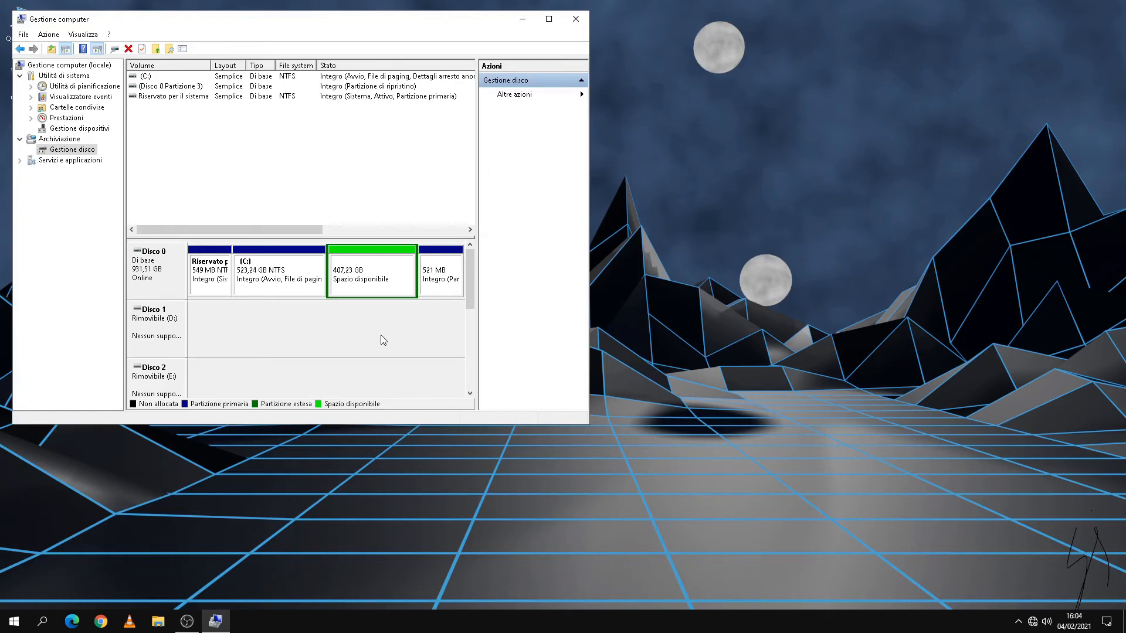
right_click(376, 269)
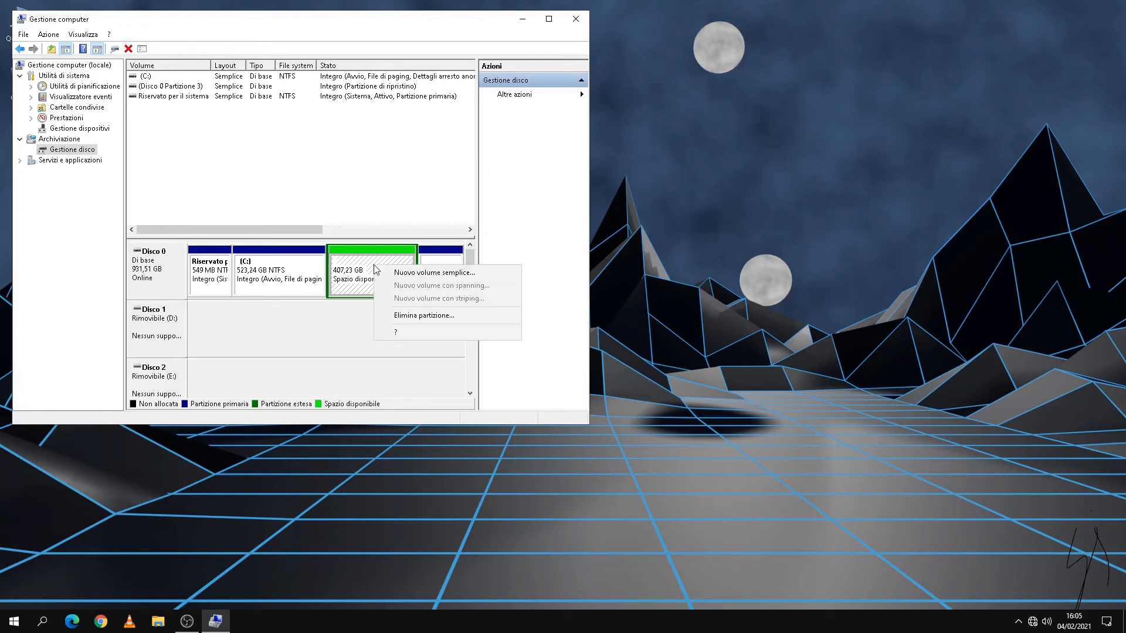
click(395, 318)
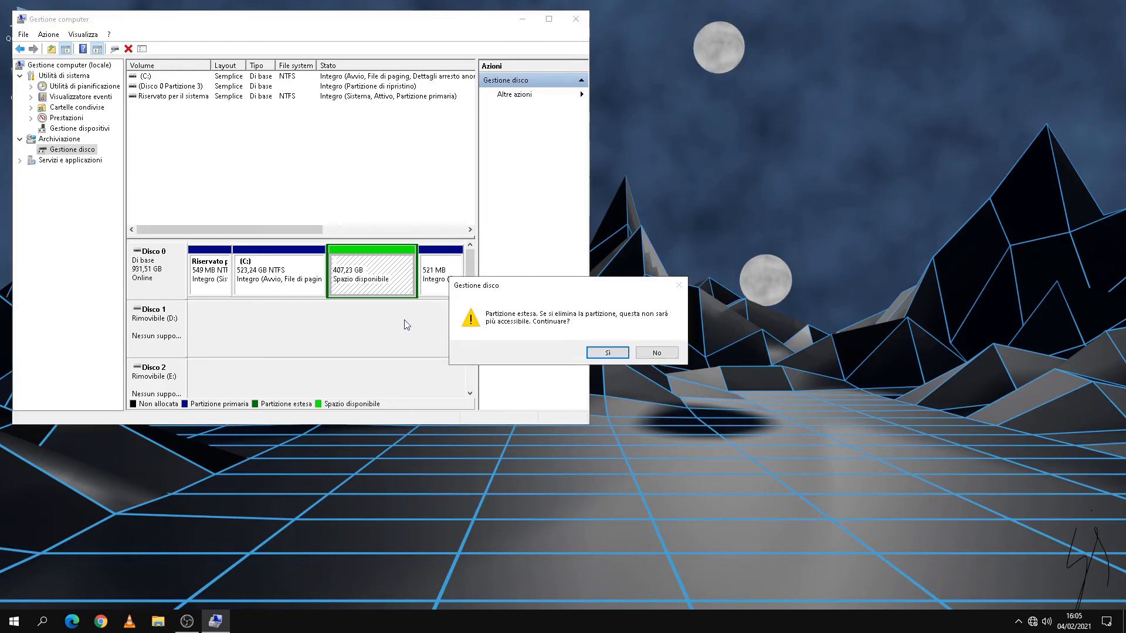
click(607, 351)
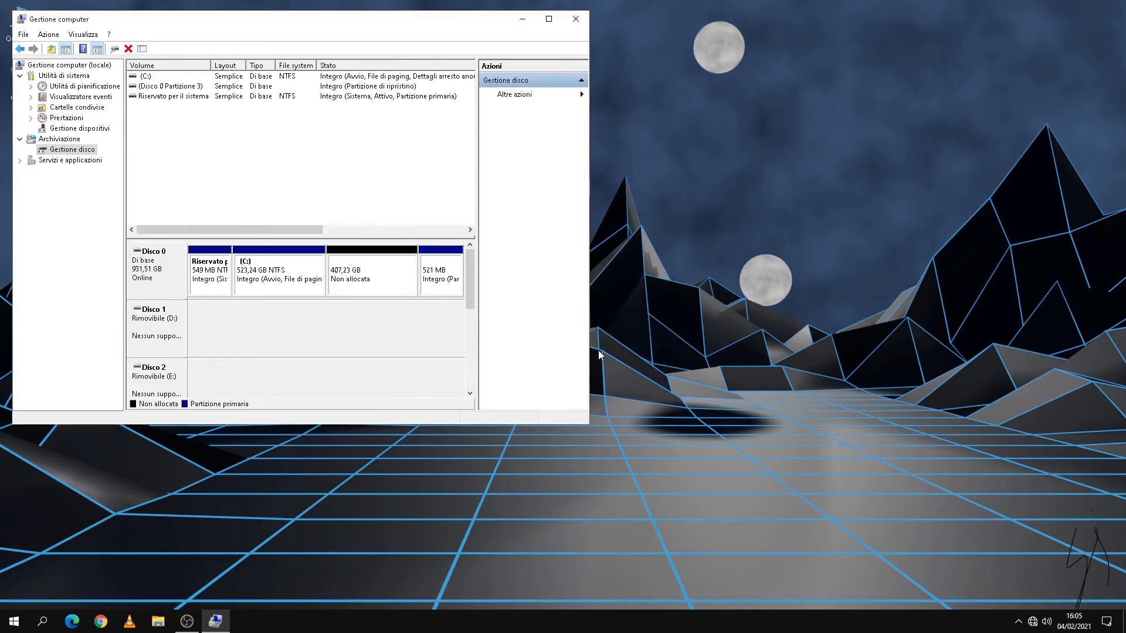
Extend the C: volume with the full 417000 MB of adjacent unallocated space on Disk 0.
right_click(307, 271)
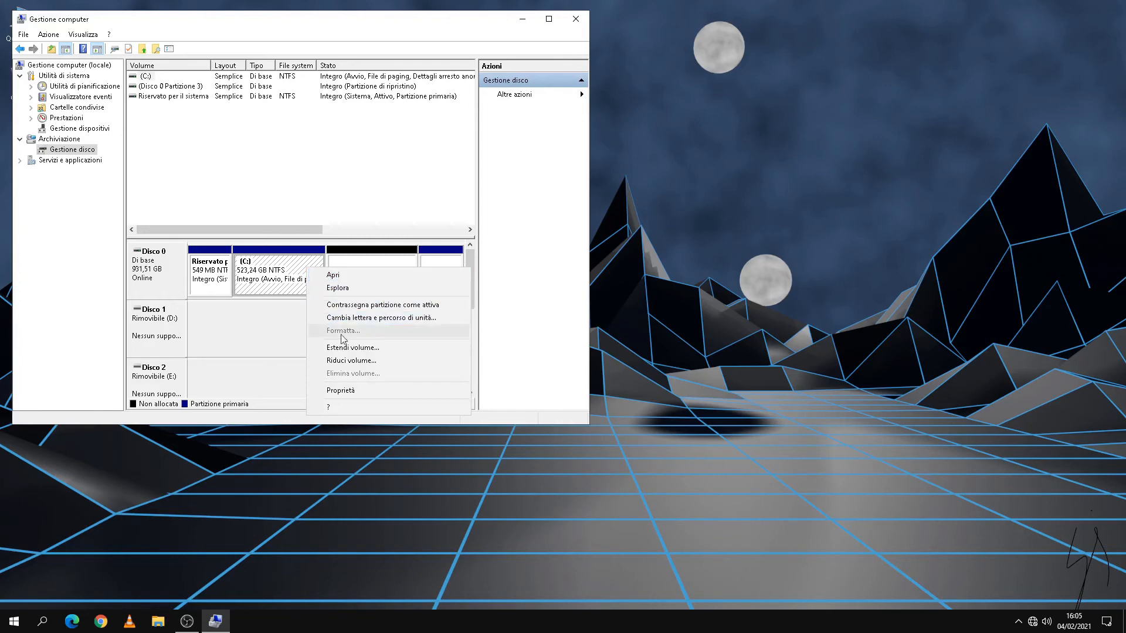
click(382, 347)
click(372, 296)
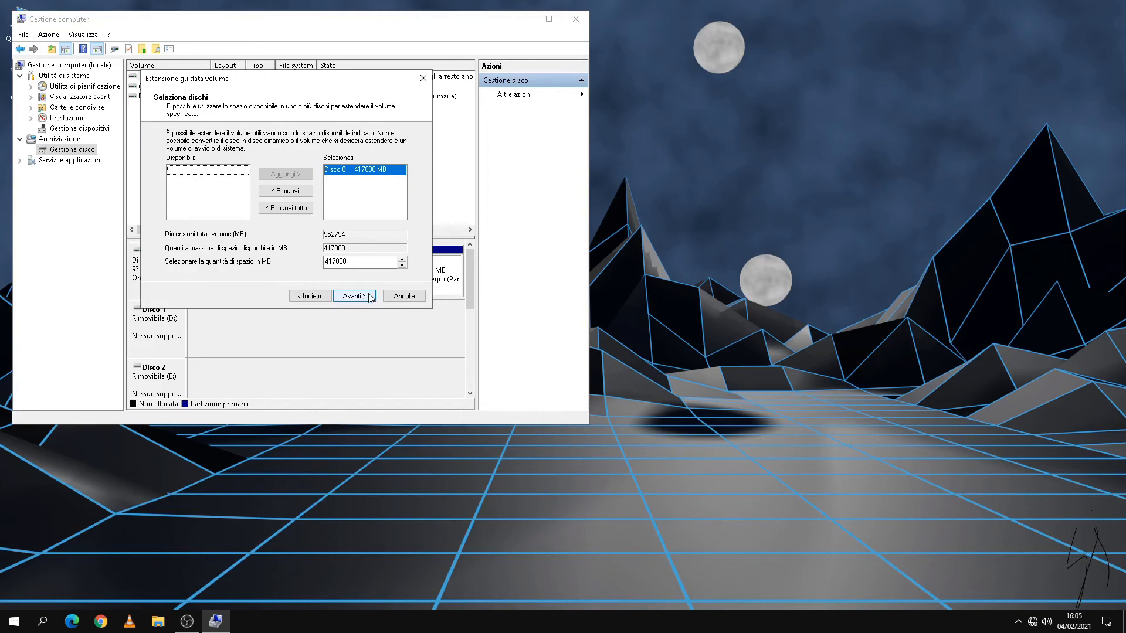
click(370, 296)
click(370, 296)
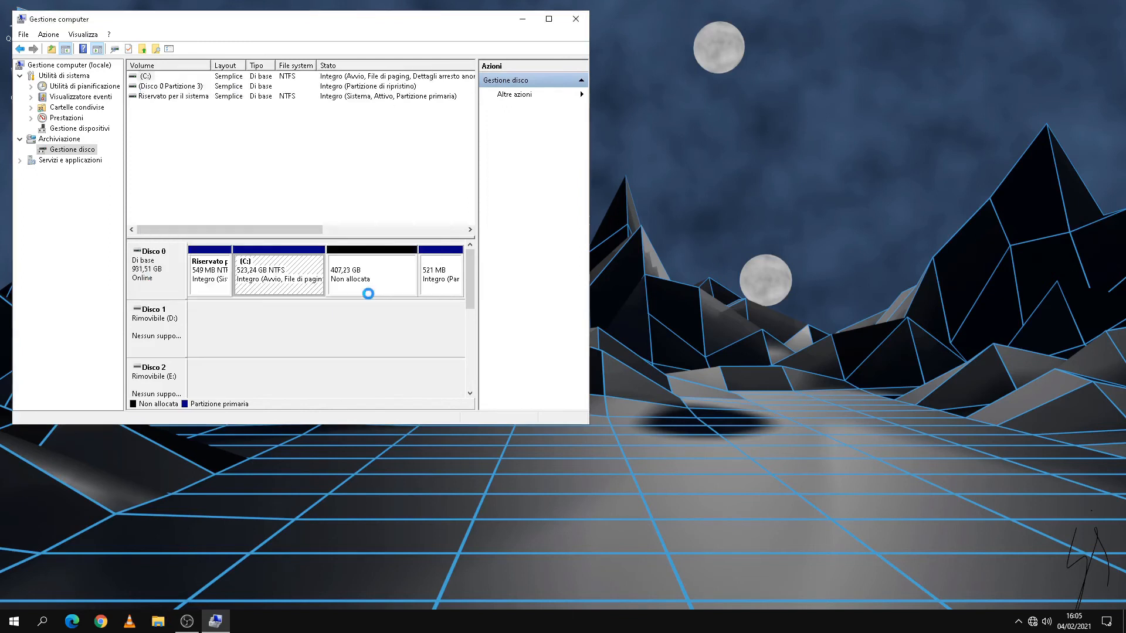